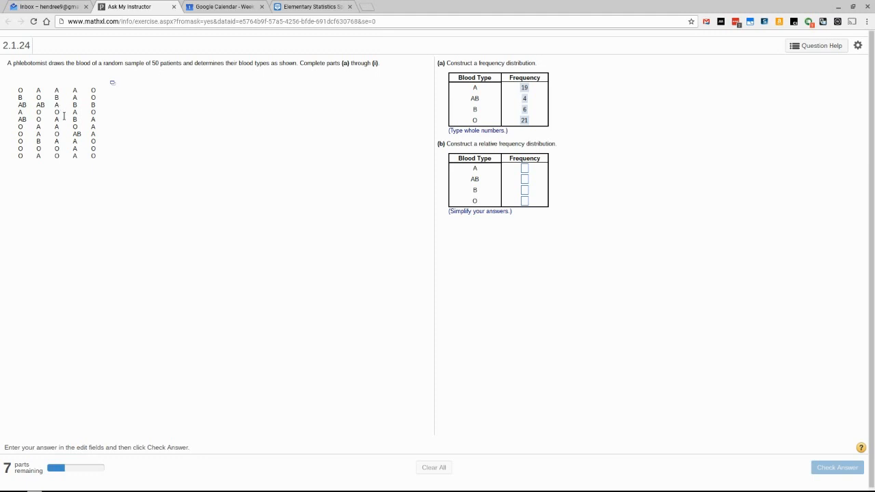
Open the blood type data set in StatCrunch, check its rows, and move the window clear of the answer tables
{"action": "left_click", "coordinate": [118, 89]}
{"action": "left_click", "coordinate": [126, 97]}
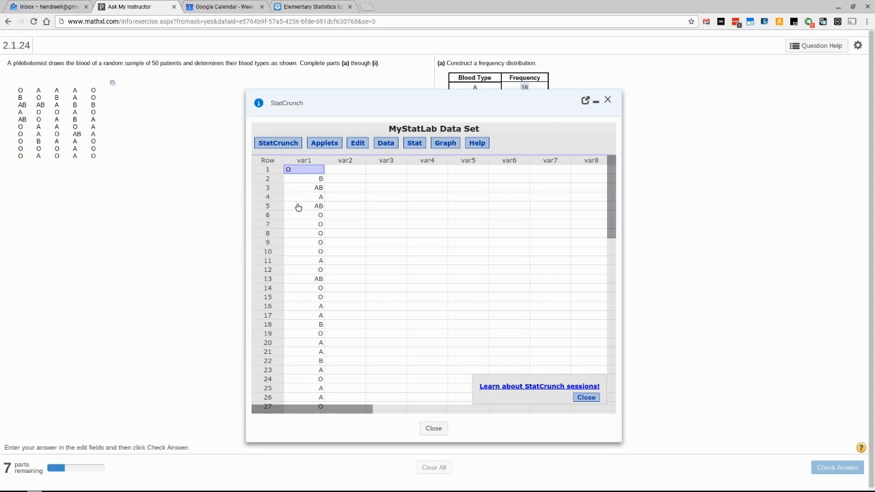
{"action": "scroll", "coordinate": [307, 194], "scroll_direction": "down", "scroll_amount": 10}
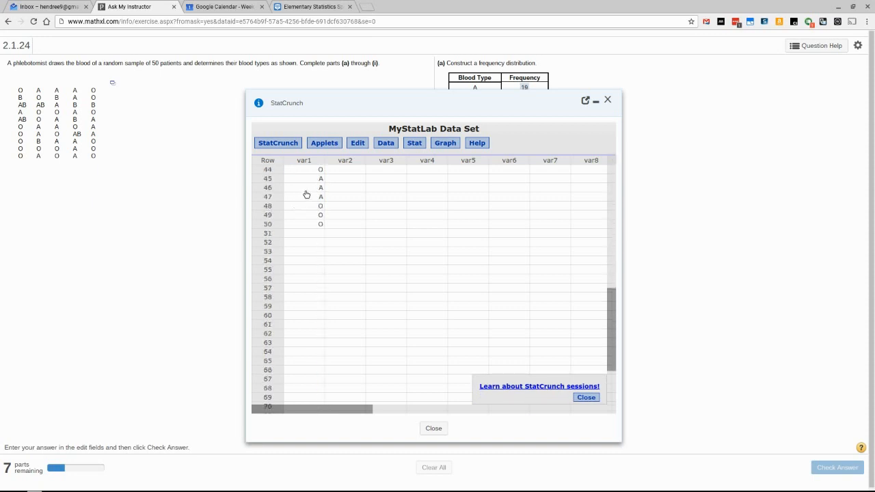
{"action": "scroll", "coordinate": [306, 194], "scroll_direction": "up", "scroll_amount": 10}
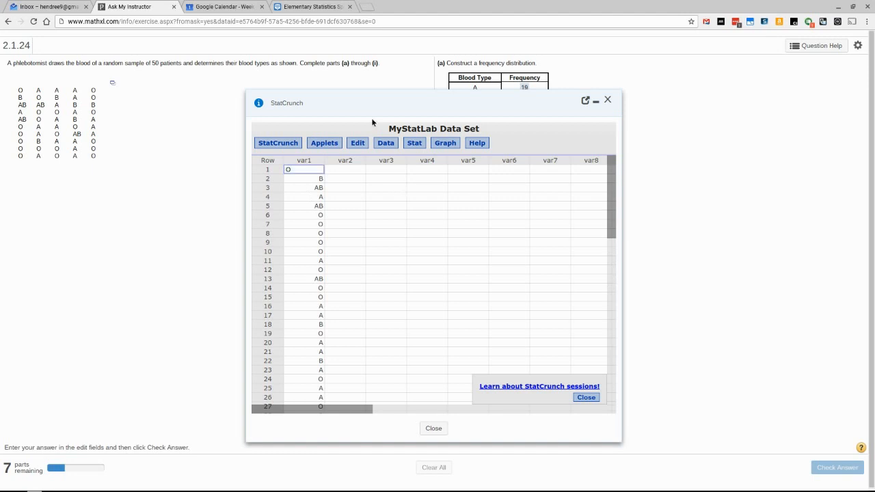
{"action": "left_click_drag", "start_coordinate": [418, 100], "coordinate": [221, 126]}
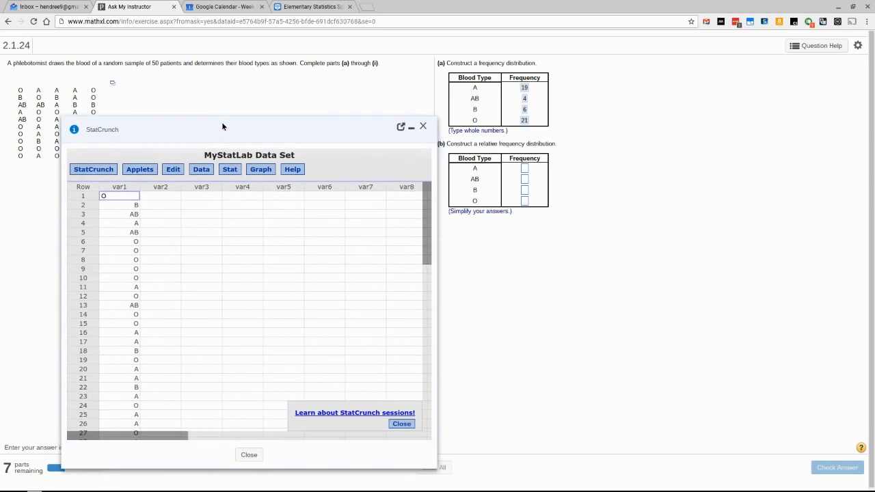
{"action": "left_click", "coordinate": [204, 174]}
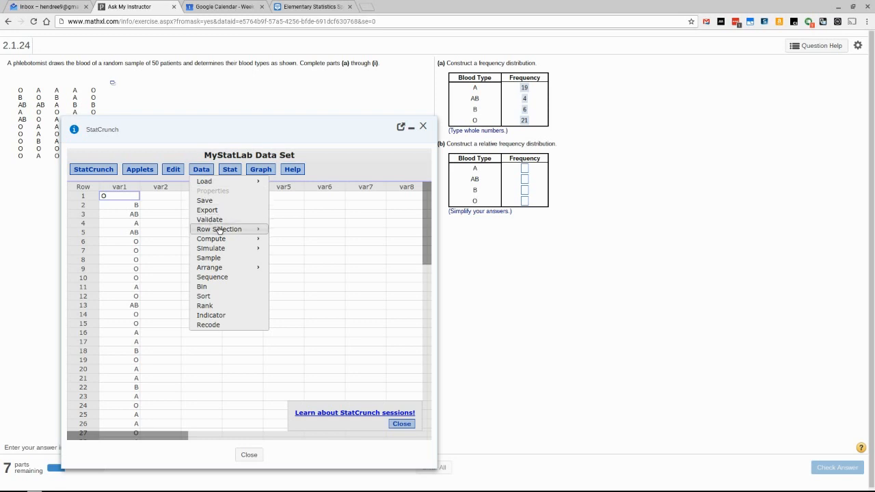
{"action": "mouse_move", "coordinate": [220, 241]}
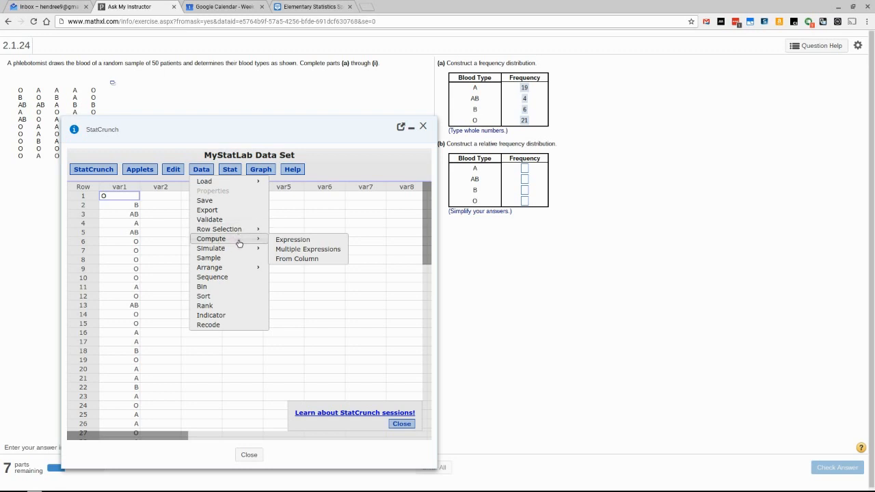
{"action": "mouse_move", "coordinate": [238, 254]}
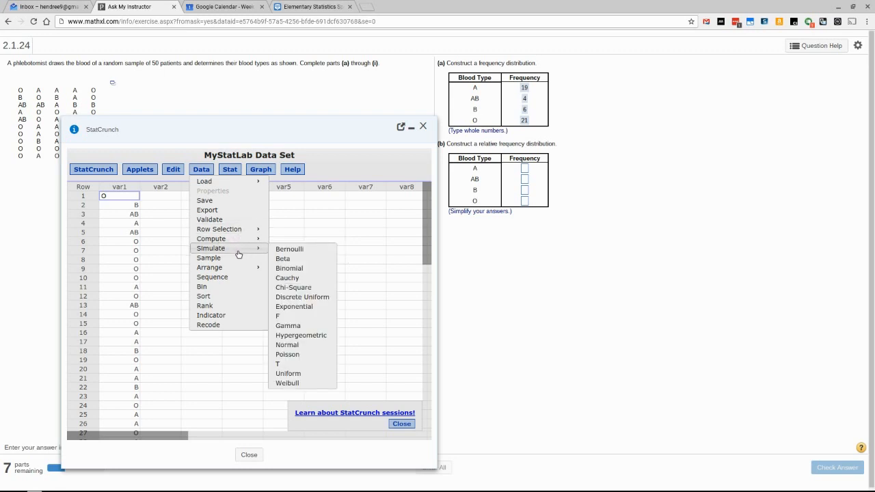
Compute a frequency table for var1 with only the Frequency statistic selected
{"action": "left_click", "coordinate": [231, 170]}
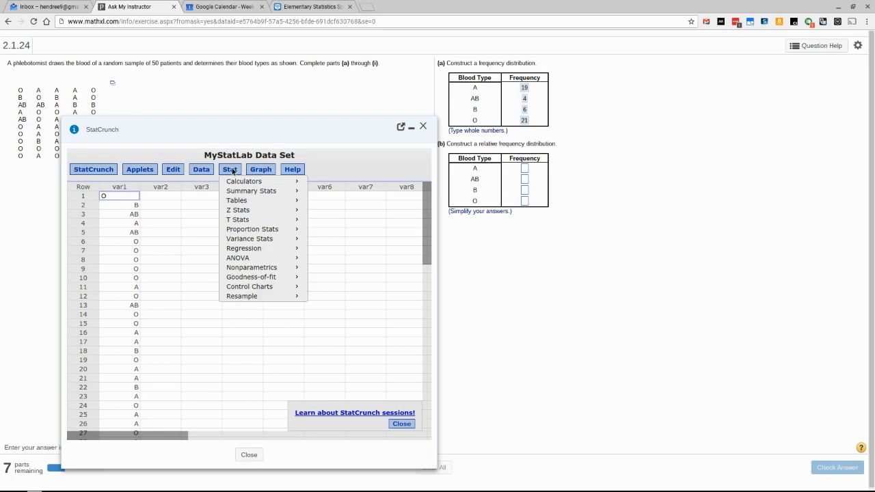
{"action": "mouse_move", "coordinate": [233, 205]}
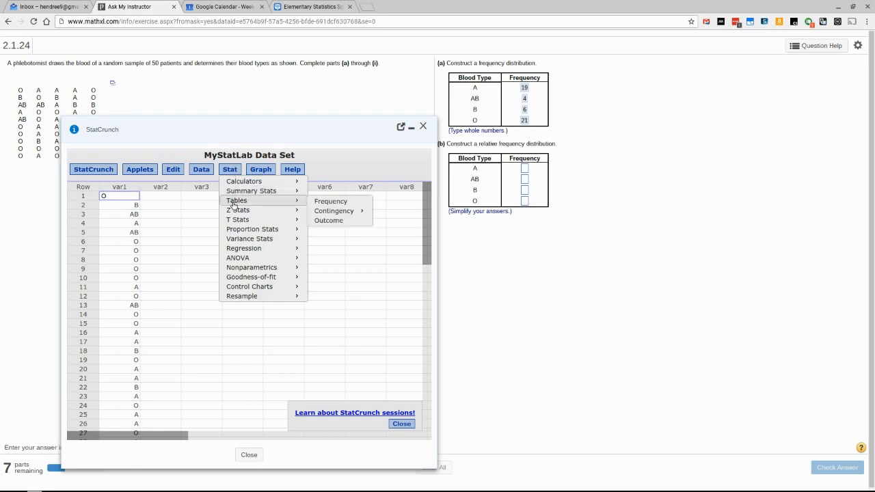
{"action": "left_click", "coordinate": [321, 204]}
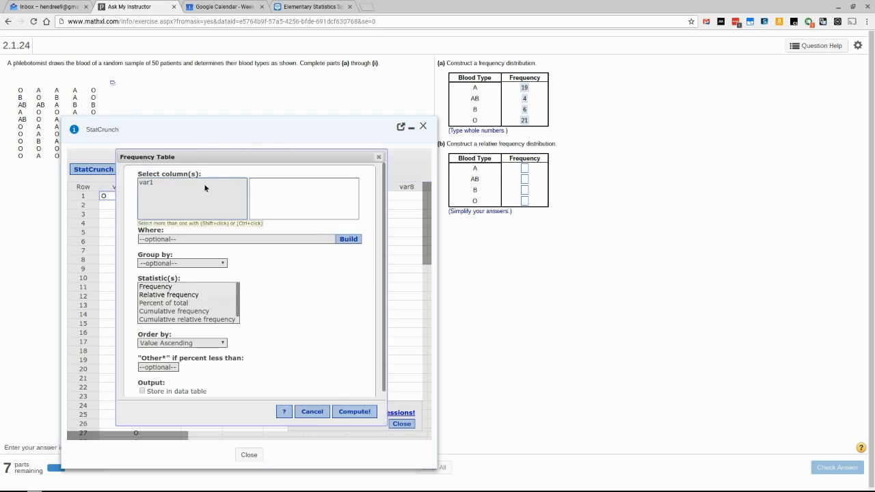
{"action": "left_click", "coordinate": [146, 182]}
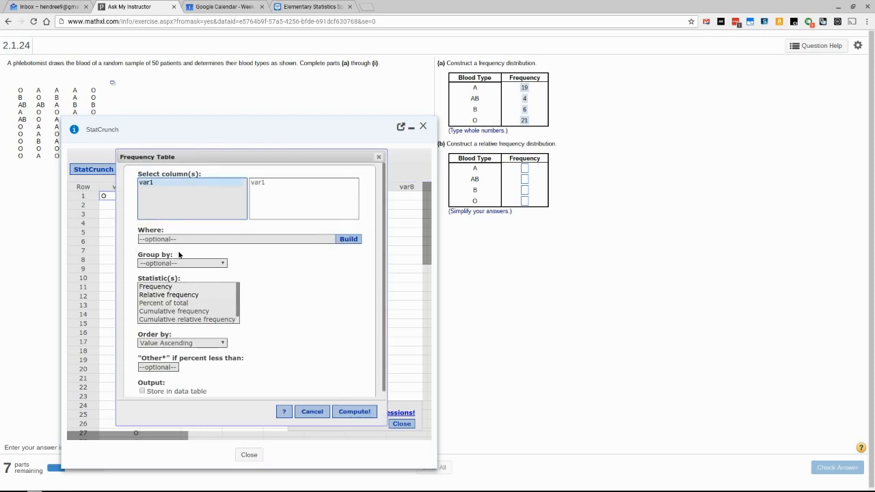
{"action": "left_click", "coordinate": [177, 288]}
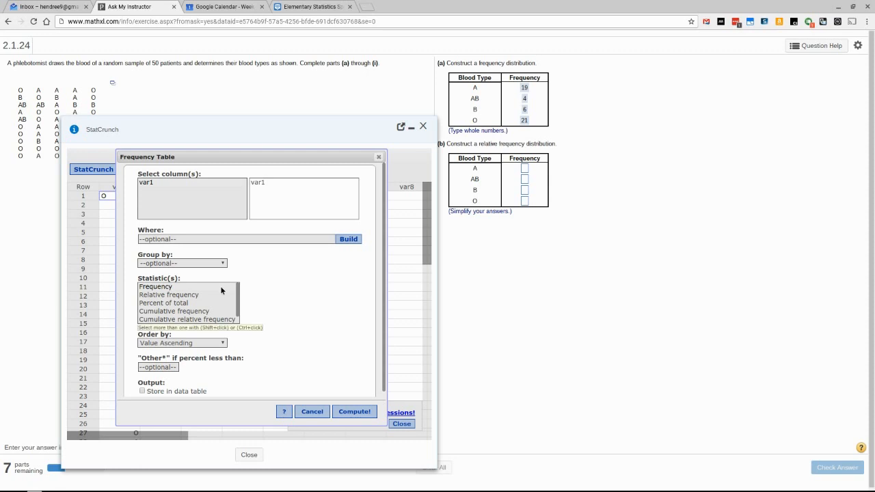
{"action": "scroll", "coordinate": [281, 277], "scroll_direction": "down", "scroll_amount": 1}
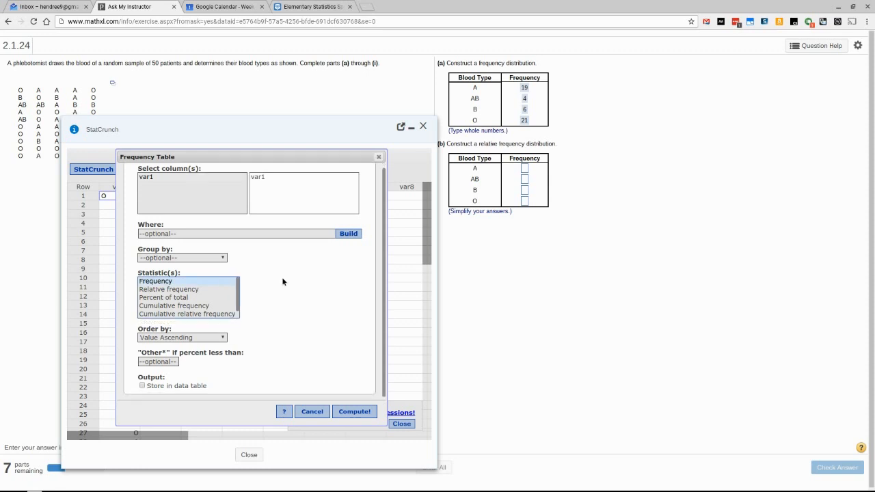
{"action": "left_click", "coordinate": [350, 412]}
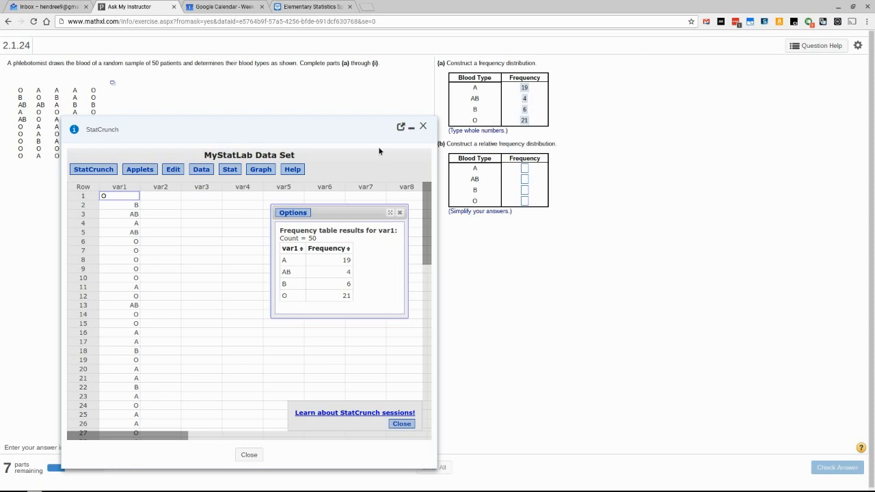
Edit the frequency table to compute only Relative frequency for var1, and close the results
{"action": "left_click", "coordinate": [304, 214]}
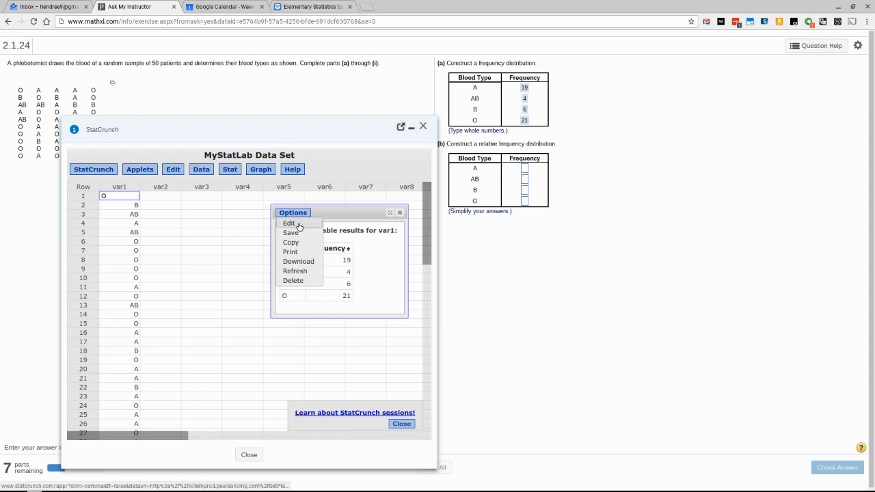
{"action": "left_click", "coordinate": [295, 222]}
{"action": "left_click", "coordinate": [168, 290]}
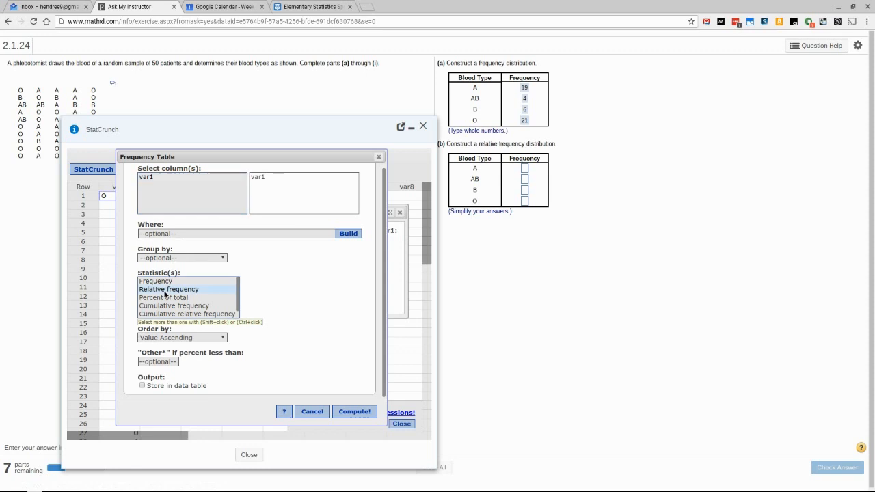
{"action": "left_click", "coordinate": [362, 410]}
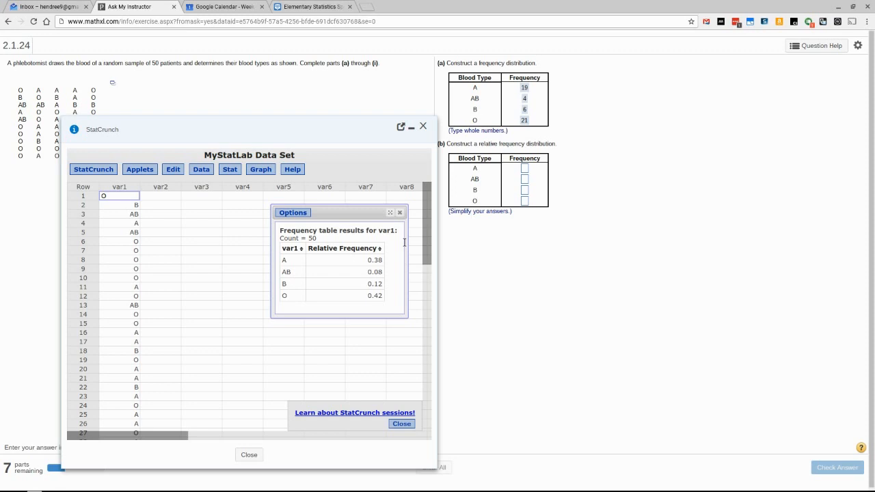
{"action": "left_click", "coordinate": [399, 212]}
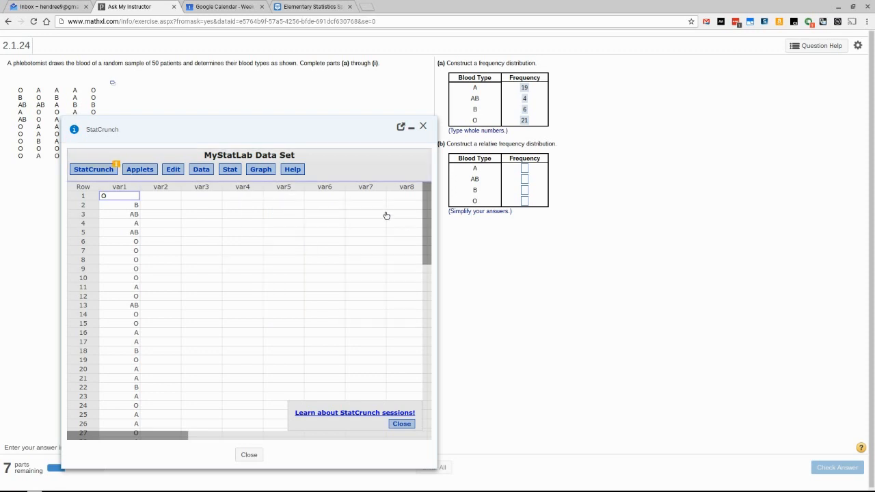
Create a bar plot with data from var1, using the Frequency type
{"action": "left_click", "coordinate": [266, 172]}
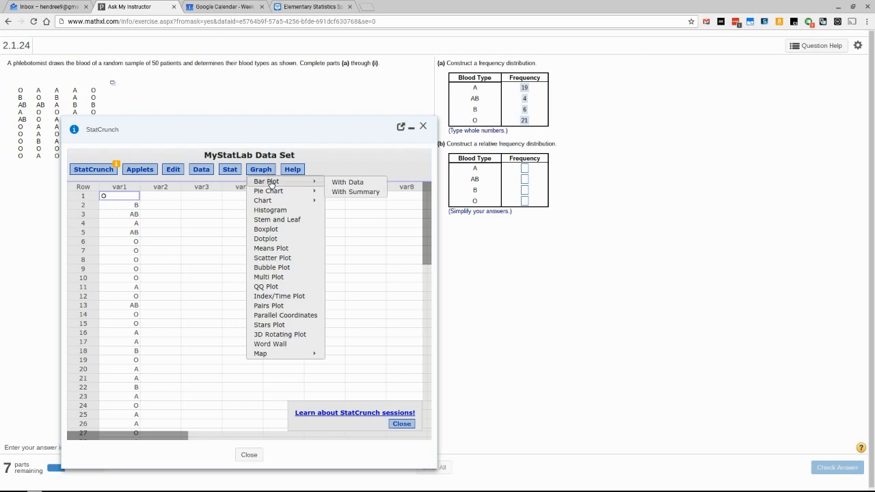
{"action": "mouse_move", "coordinate": [268, 202]}
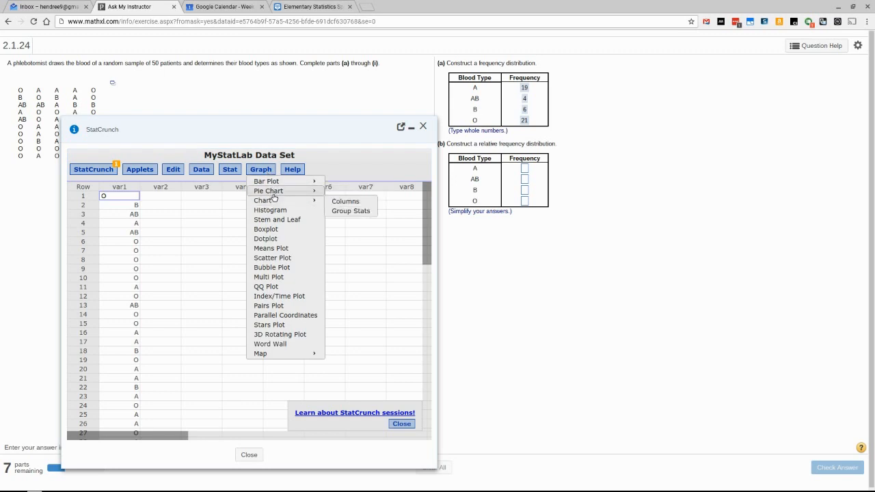
{"action": "mouse_move", "coordinate": [281, 184]}
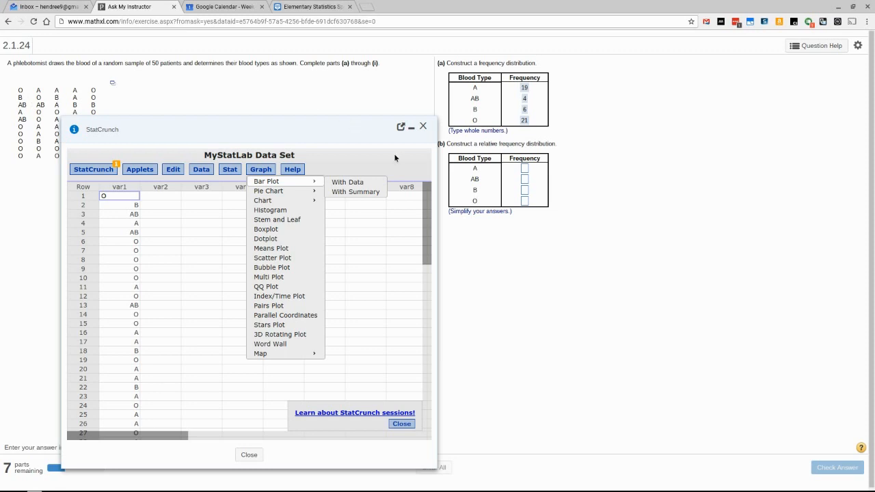
{"action": "mouse_move", "coordinate": [326, 191]}
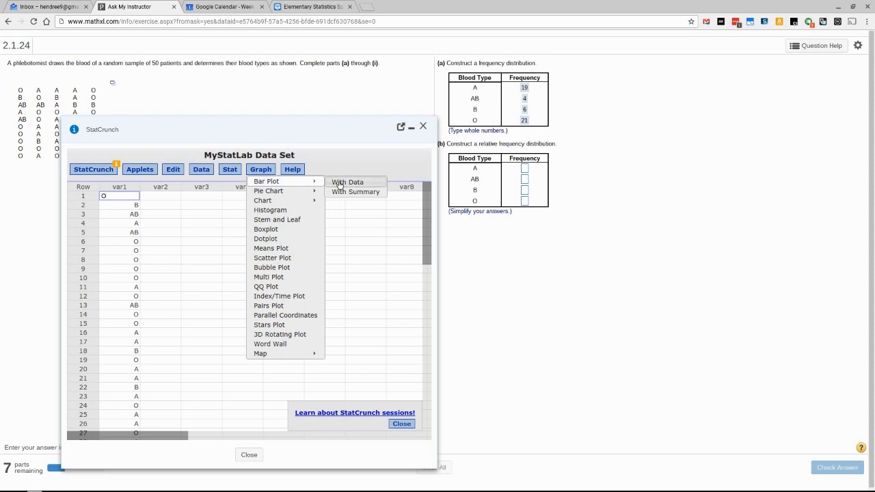
{"action": "left_click", "coordinate": [339, 183]}
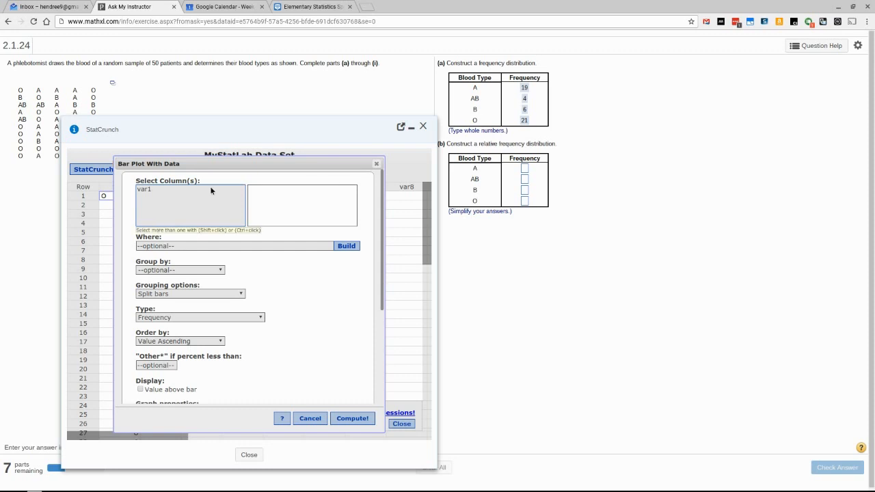
{"action": "left_click", "coordinate": [174, 188]}
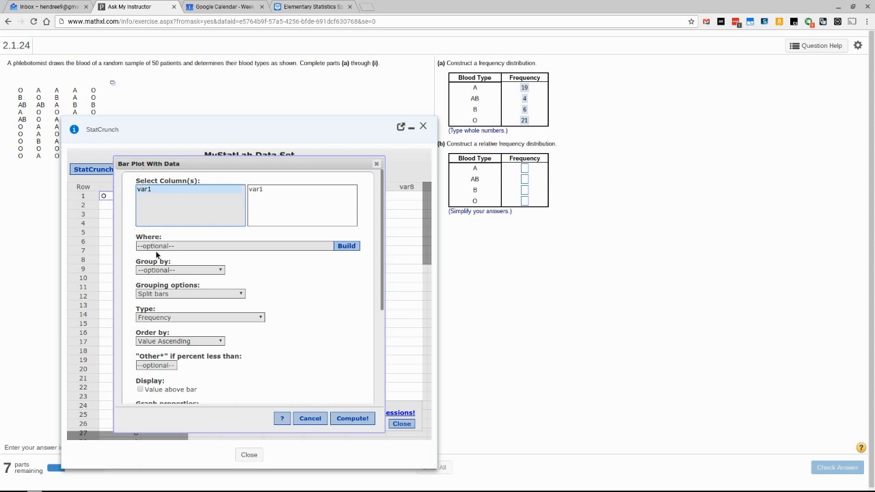
{"action": "scroll", "coordinate": [163, 280], "scroll_direction": "down", "scroll_amount": 2}
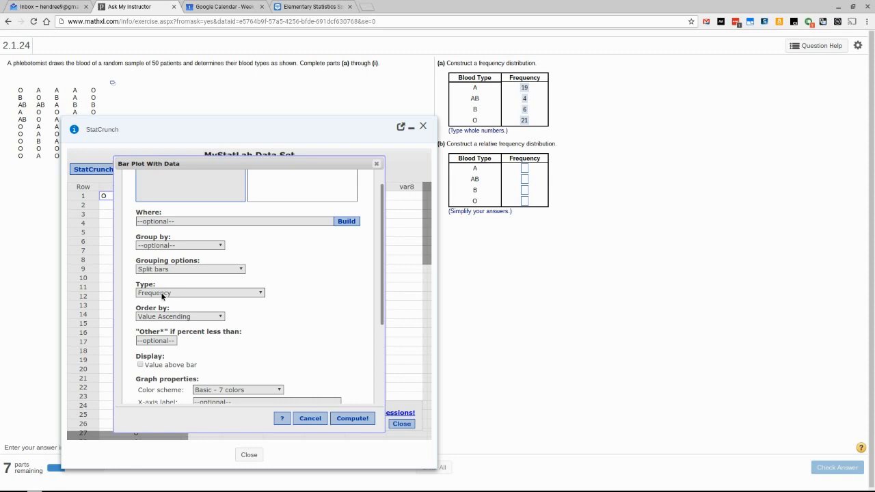
{"action": "scroll", "coordinate": [162, 295], "scroll_direction": "down", "scroll_amount": 5}
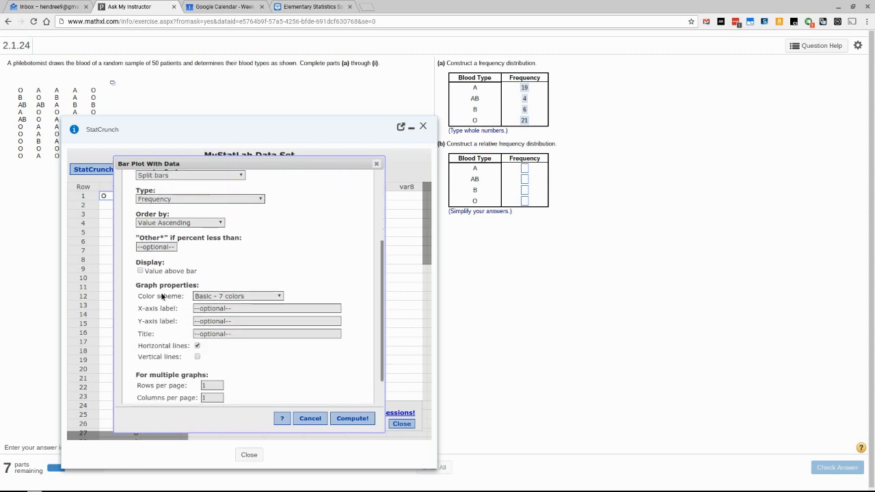
{"action": "left_click", "coordinate": [362, 418]}
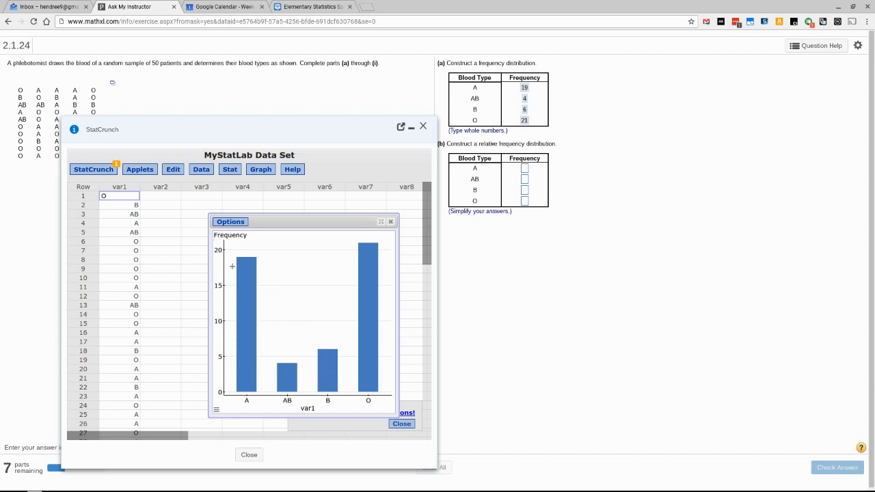
Select the blood type A bar to highlight its data rows, and close the bar plot
{"action": "mouse_move", "coordinate": [249, 276]}
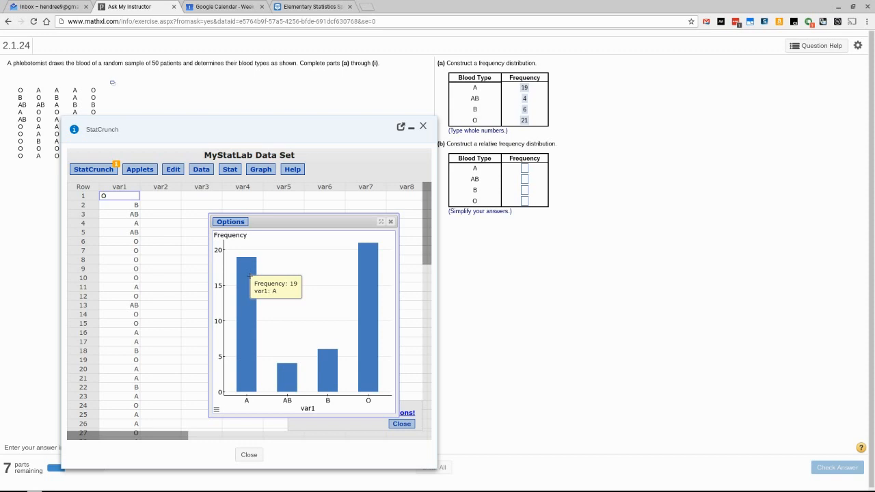
{"action": "left_click", "coordinate": [249, 275]}
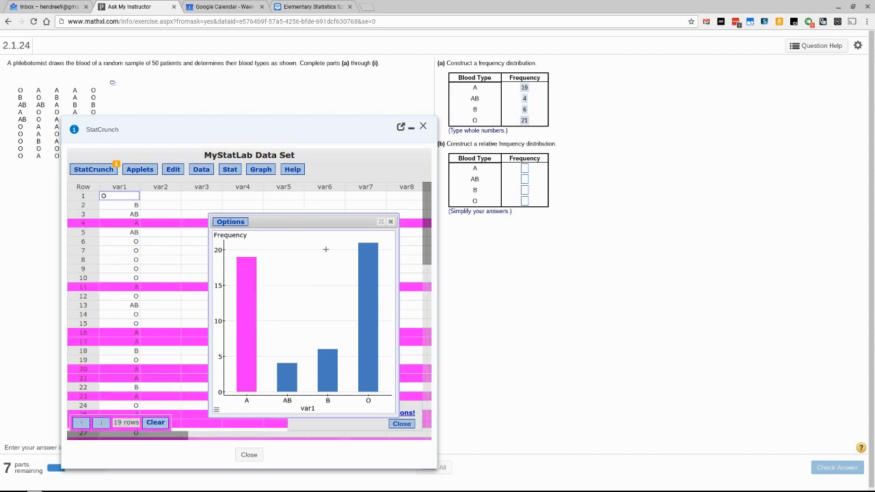
{"action": "left_click", "coordinate": [392, 223]}
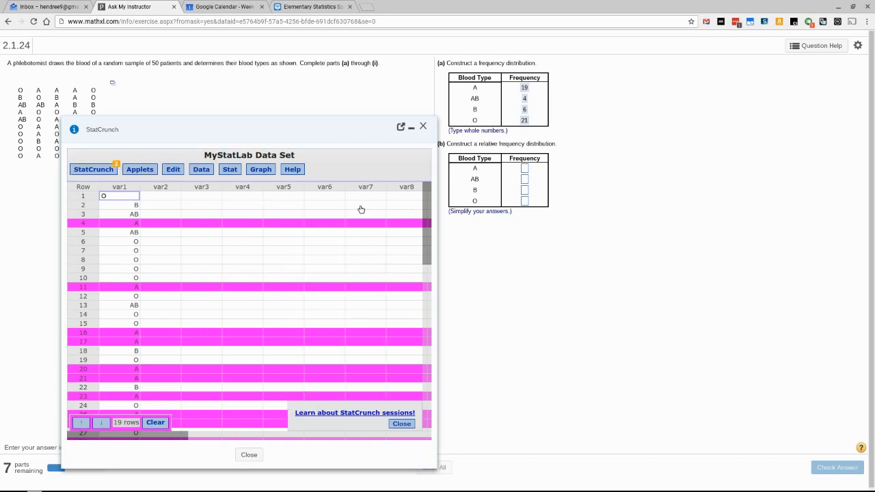
Dismiss the StatCrunch sessions notice and clear the highlighted row selection in the data table
{"action": "left_click", "coordinate": [360, 205]}
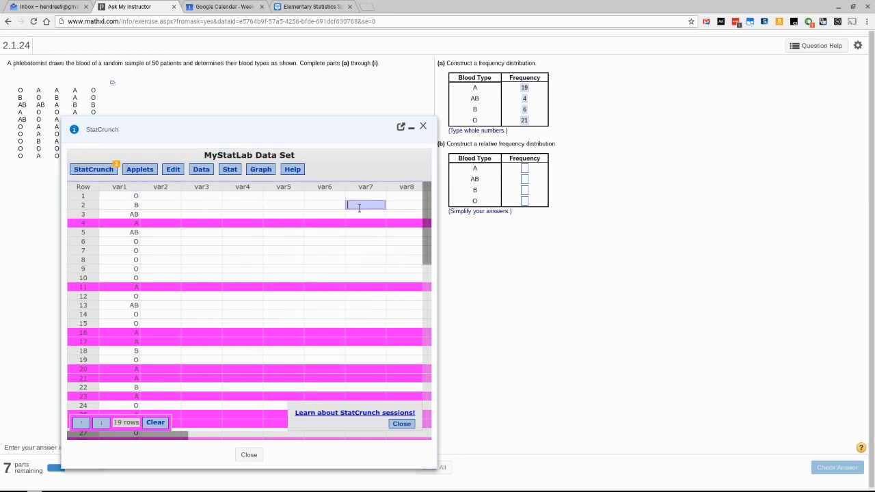
{"action": "left_click", "coordinate": [413, 425]}
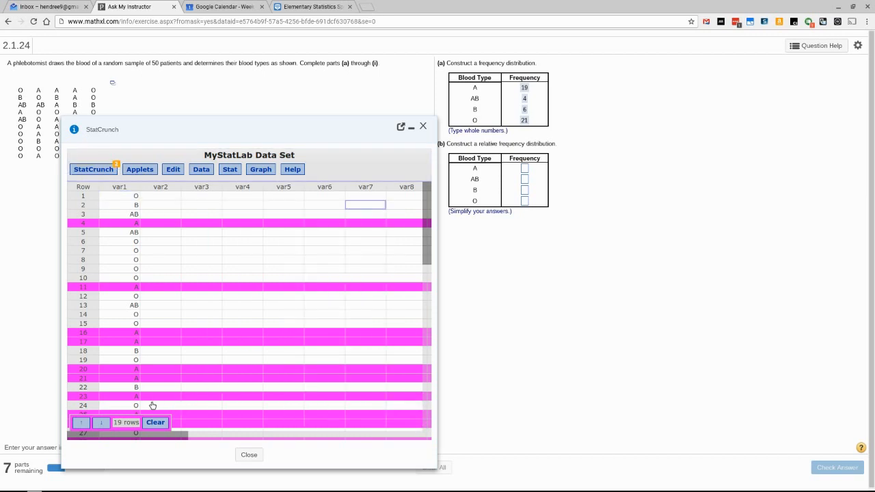
{"action": "left_click", "coordinate": [155, 423]}
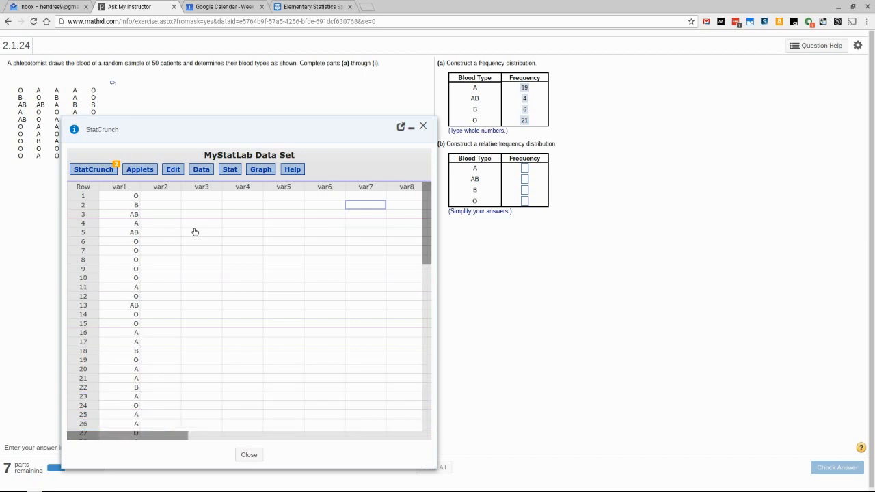
Create a bar plot with data from var1 using the Relative Frequency type, inspect the blood type A bar, and close the plot
{"action": "left_click", "coordinate": [260, 173]}
{"action": "mouse_move", "coordinate": [265, 183]}
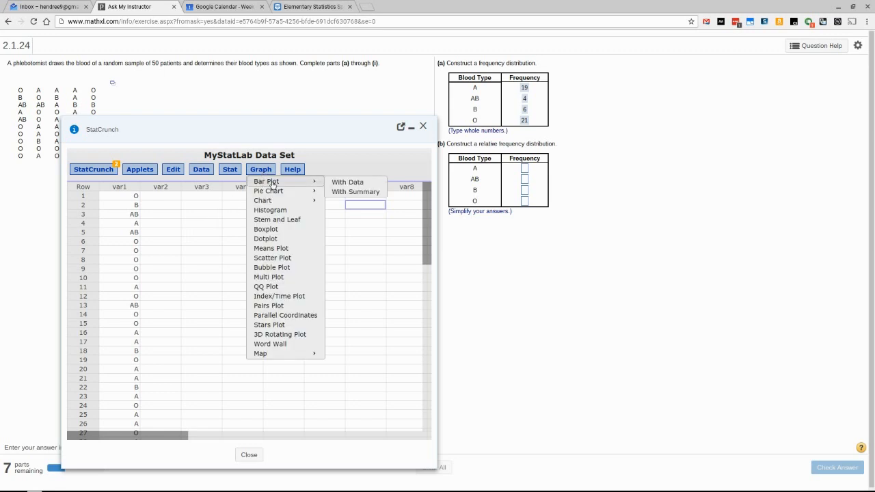
{"action": "left_click", "coordinate": [337, 183]}
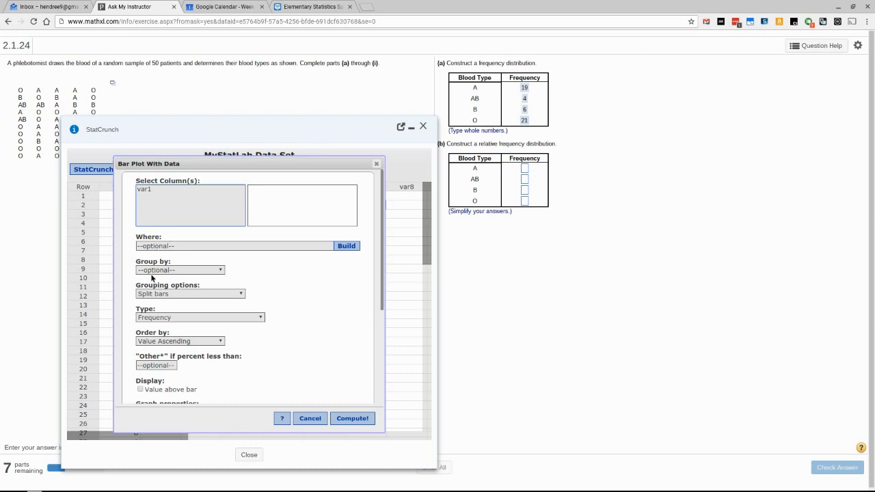
{"action": "left_click", "coordinate": [151, 188]}
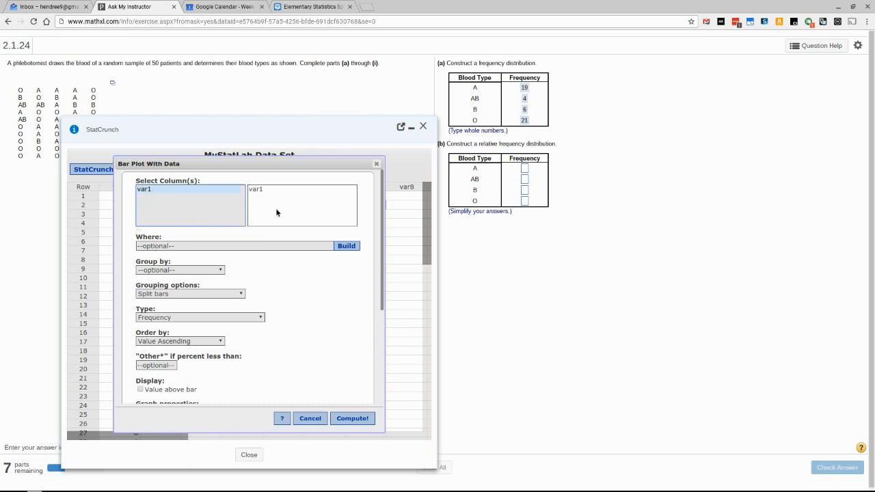
{"action": "left_click", "coordinate": [165, 319]}
{"action": "left_click", "coordinate": [162, 334]}
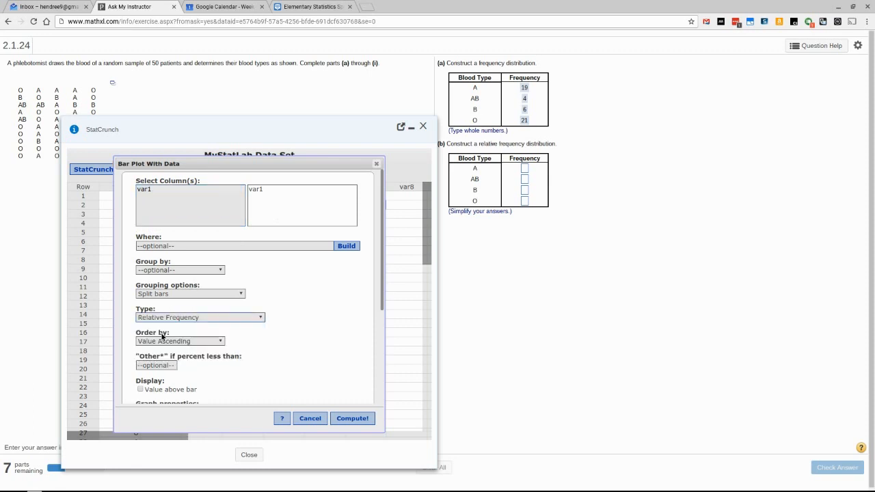
{"action": "left_click", "coordinate": [347, 419]}
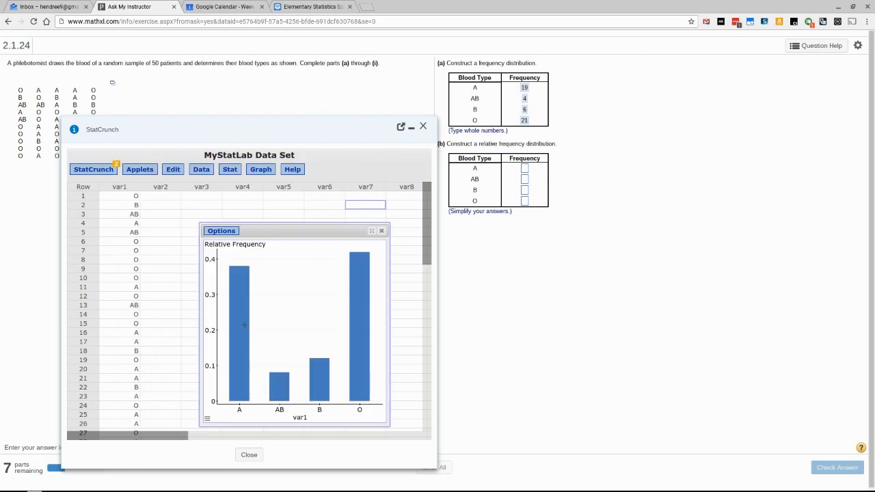
{"action": "mouse_move", "coordinate": [245, 324]}
{"action": "left_click", "coordinate": [382, 232]}
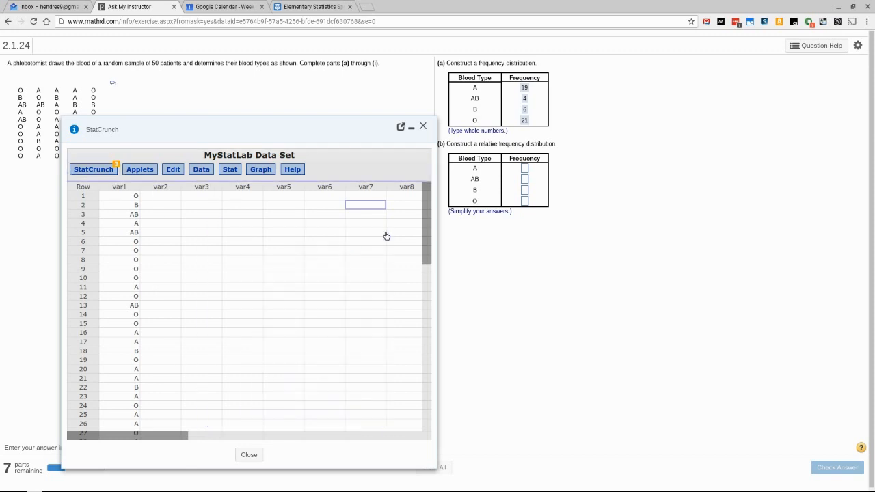